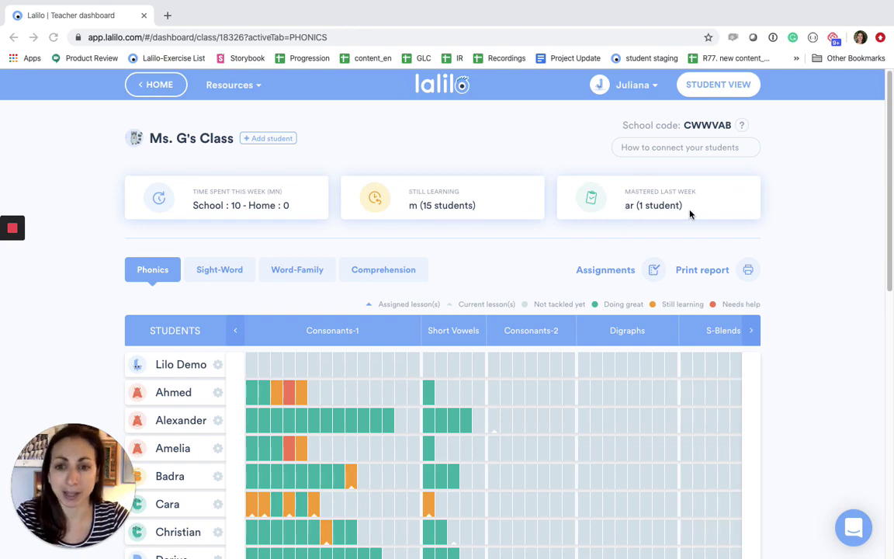
Step: Scroll the class dashboard and open Cara's letter 'r' lesson details
scroll(521, 260, "down", 1)
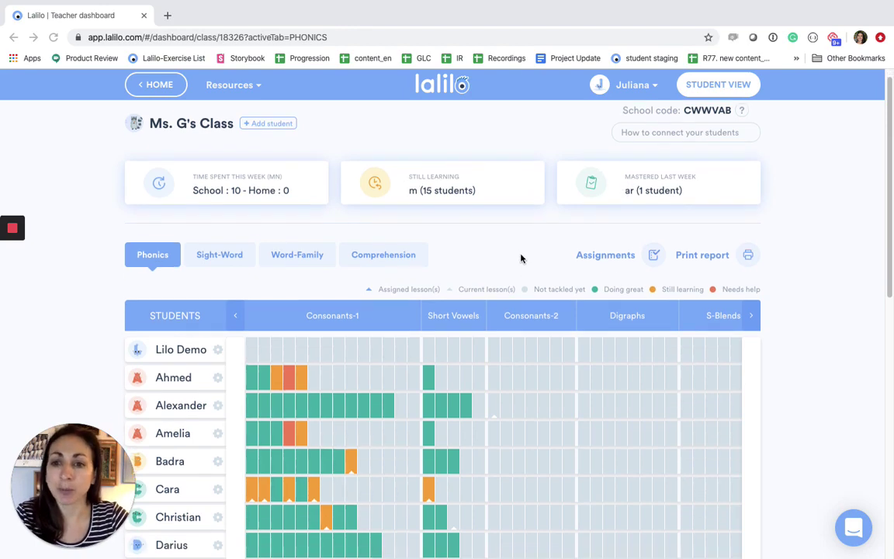
scroll(521, 258, "down", 3)
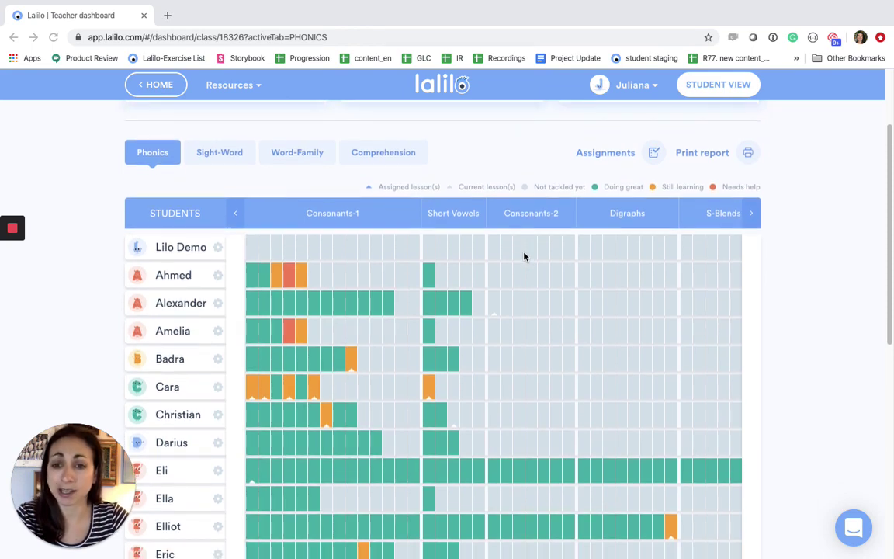
scroll(525, 254, "down", 1)
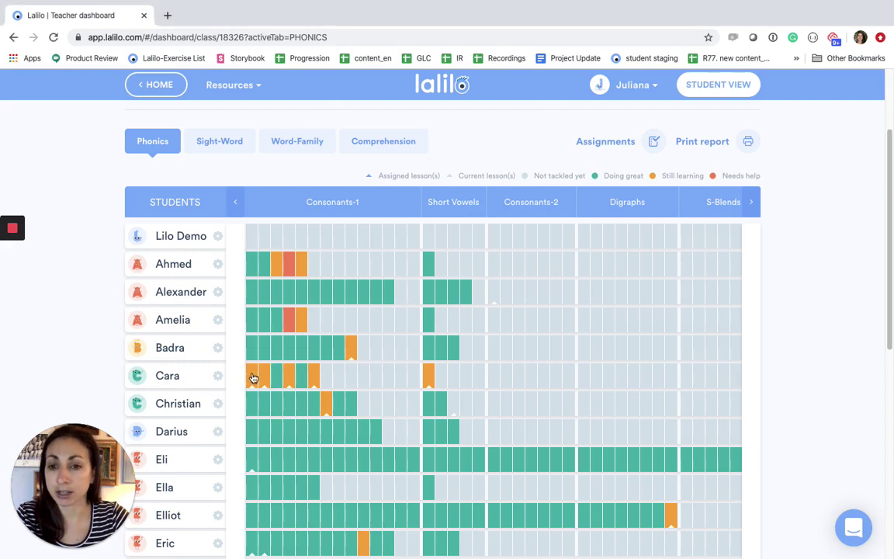
mouse_move(252, 376)
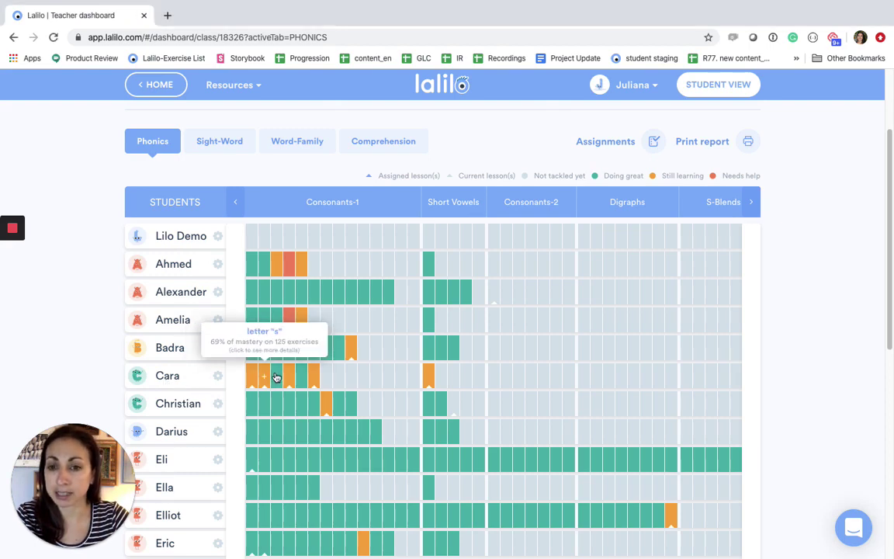
mouse_move(290, 376)
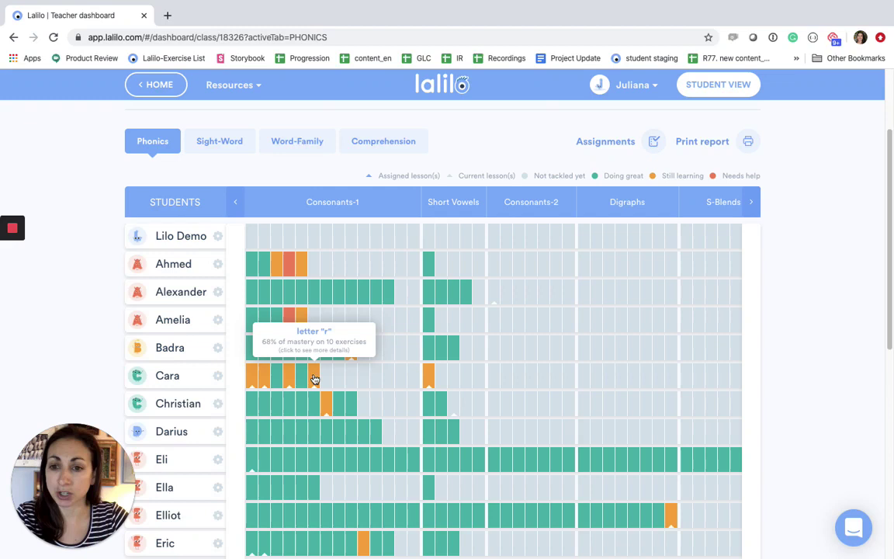
left_click(314, 378)
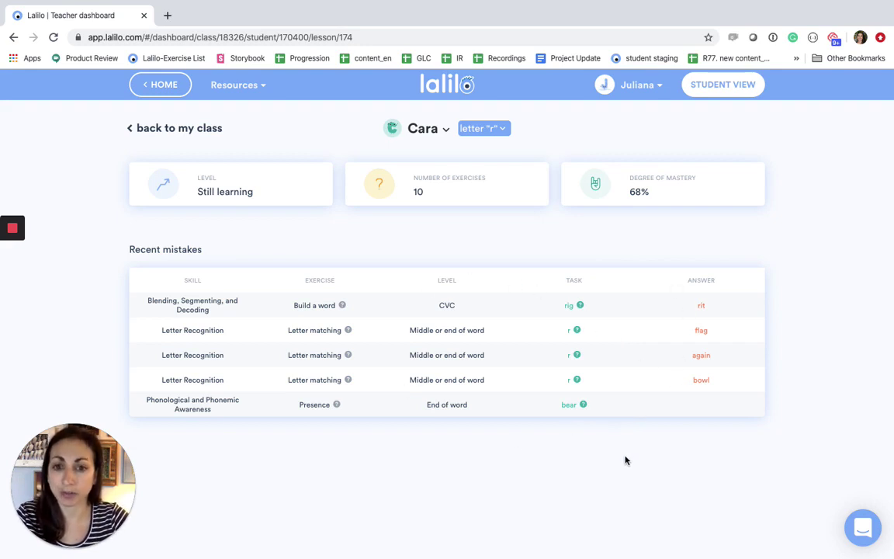
Step: Return to the class dashboard and briefly view the teacher resources list
left_click(190, 137)
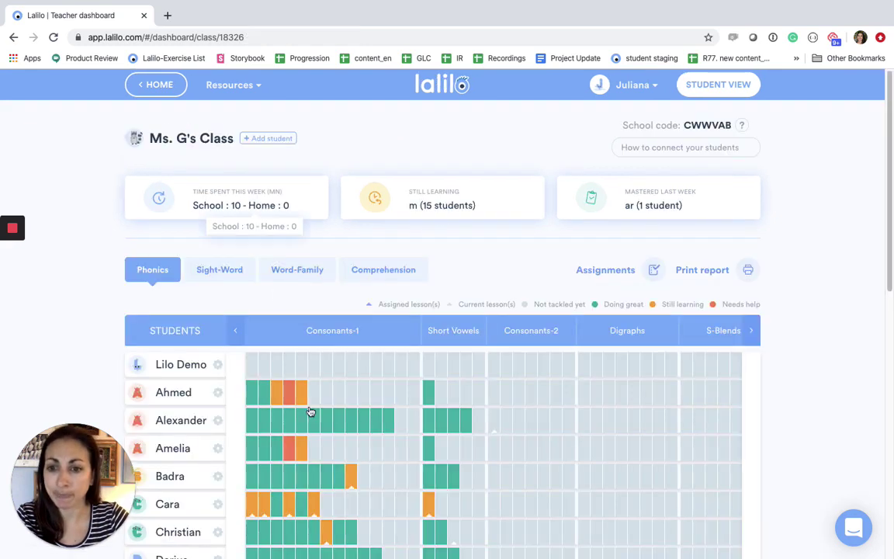
scroll(310, 411, "down", 2)
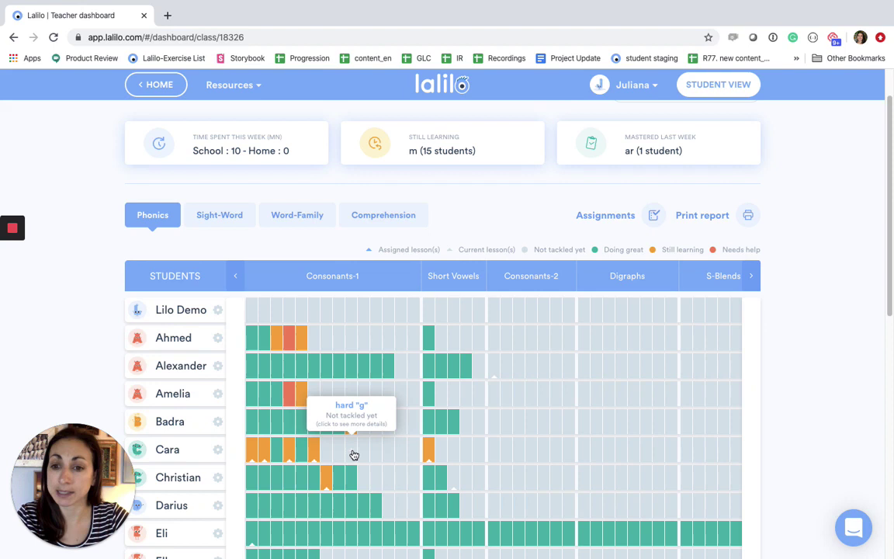
left_click(230, 86)
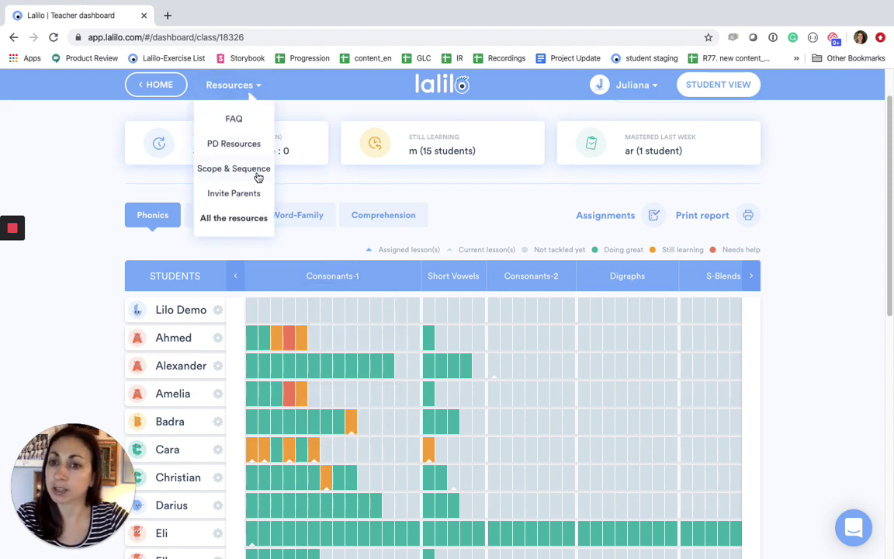
left_click(474, 220)
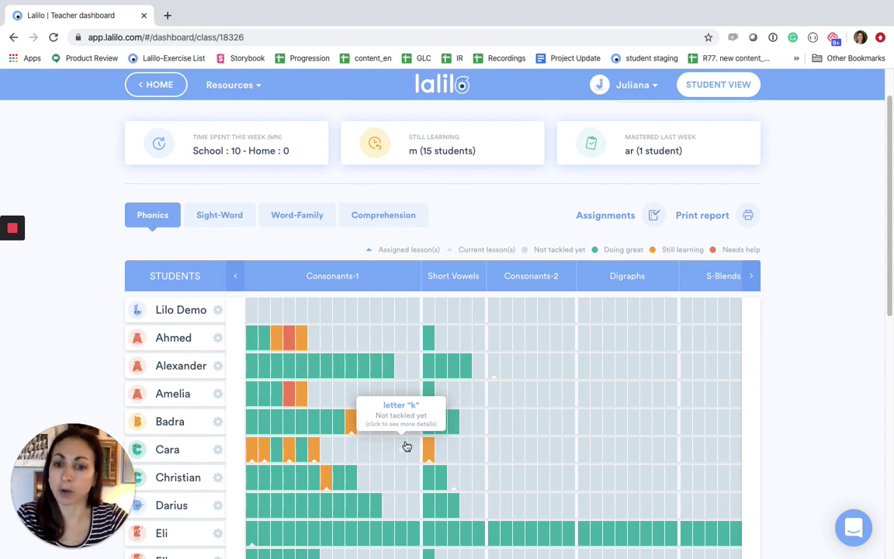
Step: Check Ahmed's R-controlled 'ar' lesson results from the class assignments, then return to the dashboard
left_click(650, 217)
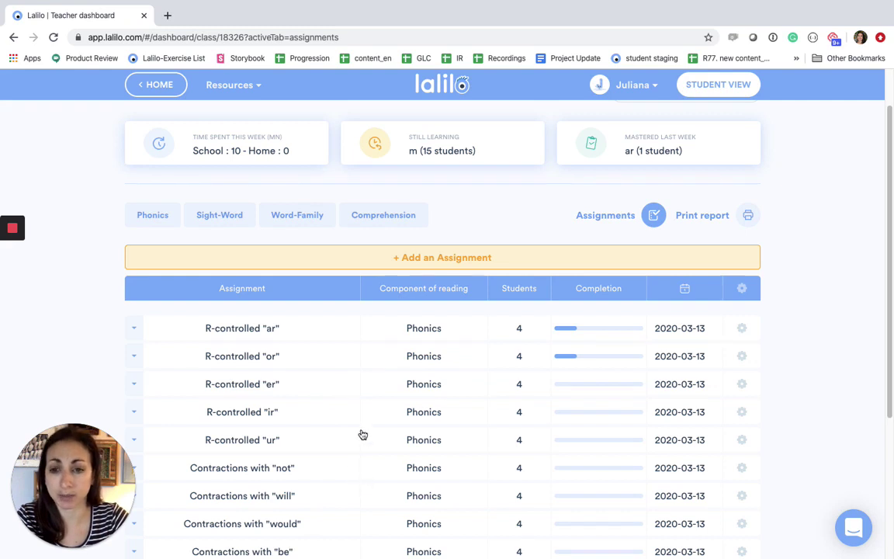
left_click(357, 332)
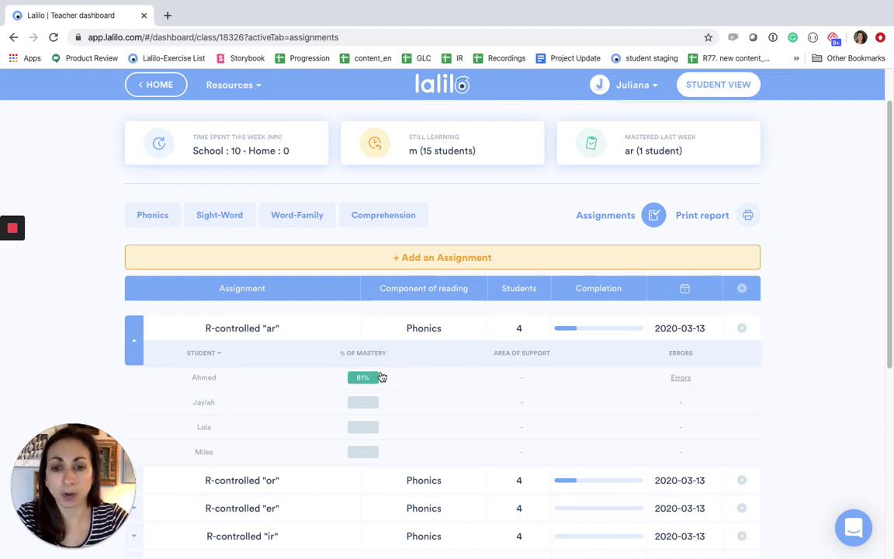
left_click(680, 380)
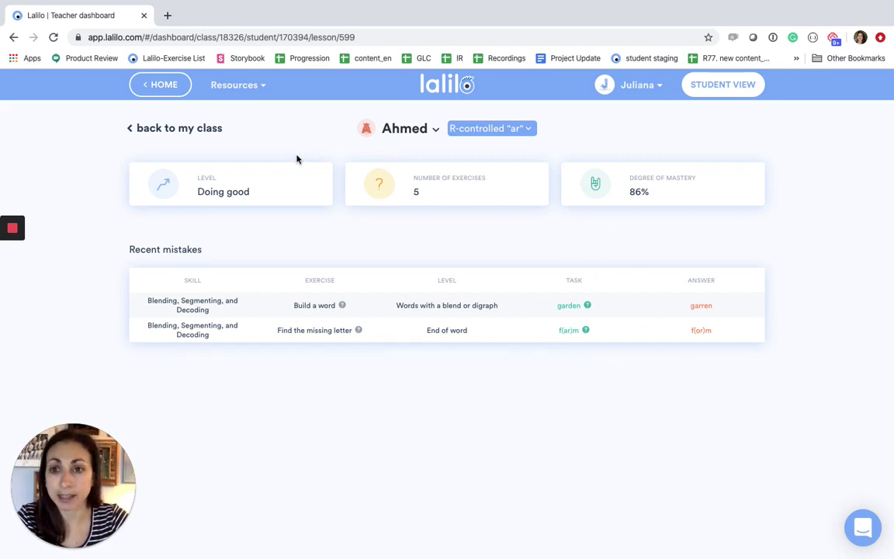
left_click(203, 132)
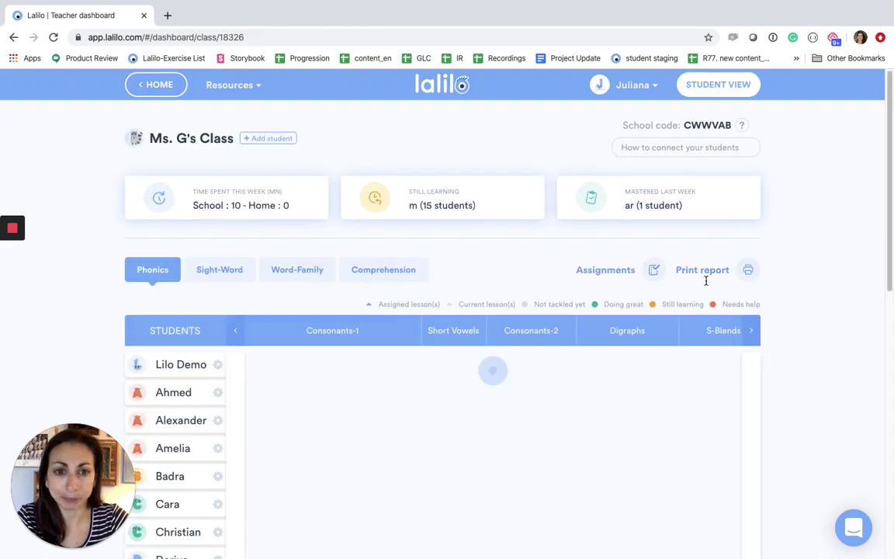
Step: Start a new assignment with four students, including Fatima, Josie and Khalil, and continue to Part 2
left_click(653, 271)
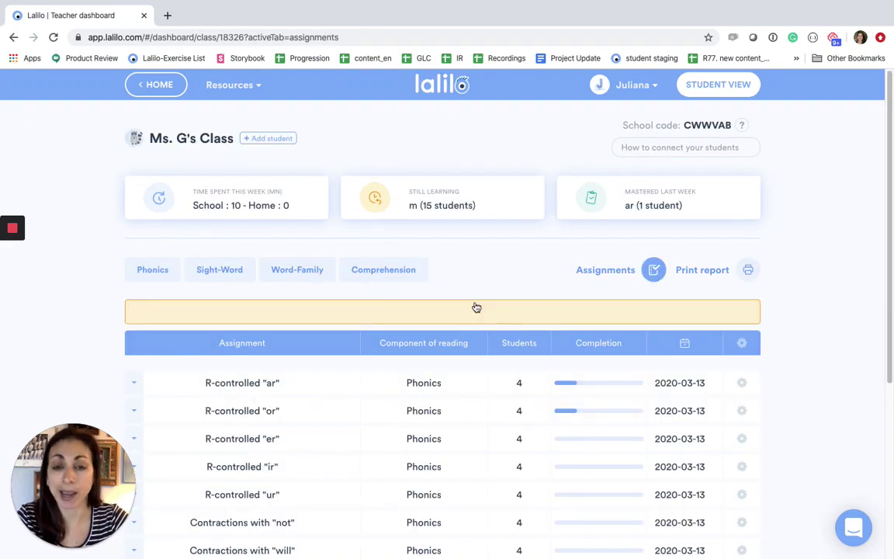
left_click(471, 321)
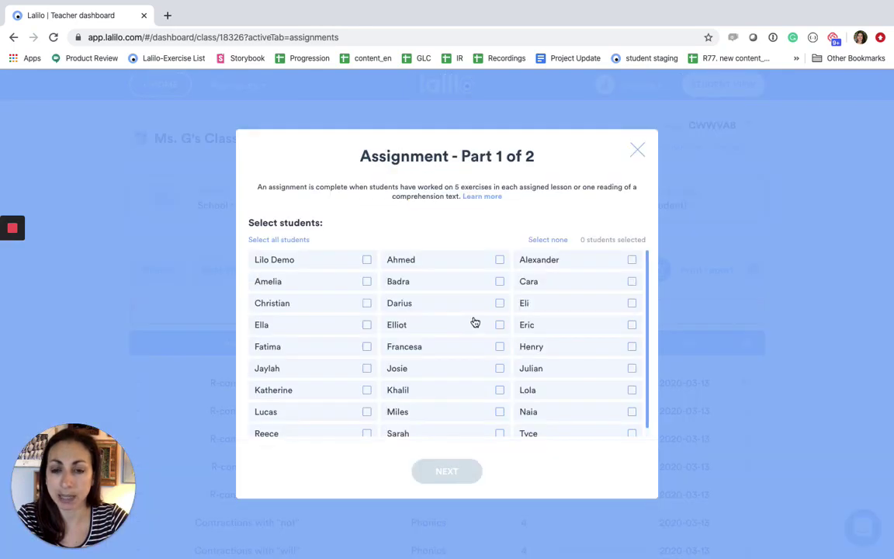
left_click(366, 348)
left_click(498, 370)
left_click(499, 390)
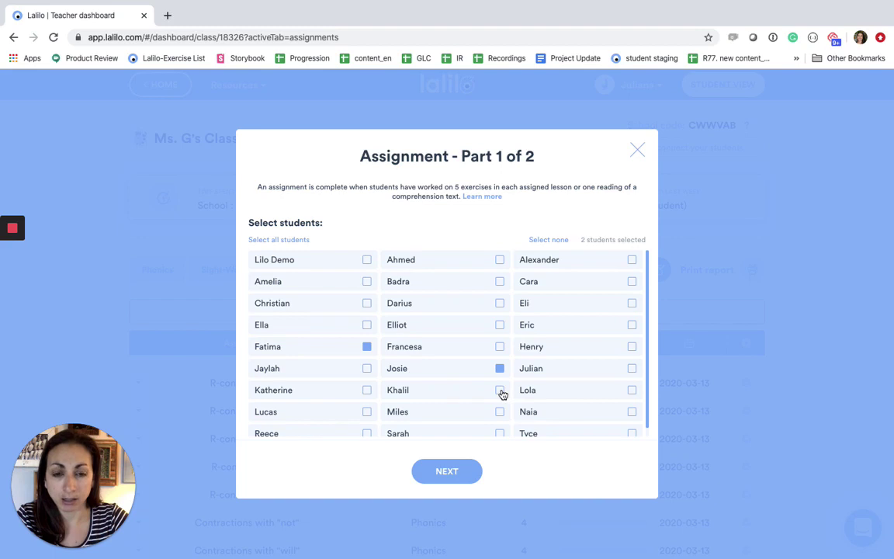
left_click(631, 390)
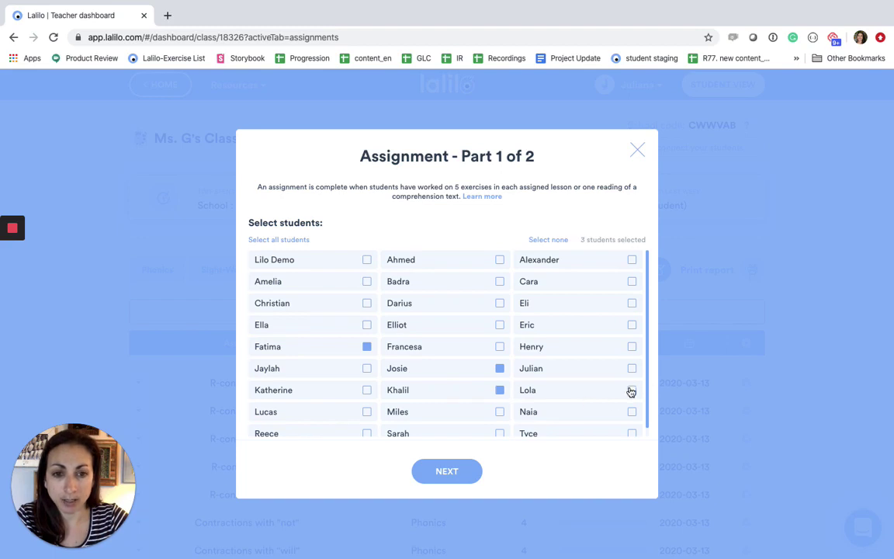
left_click(447, 471)
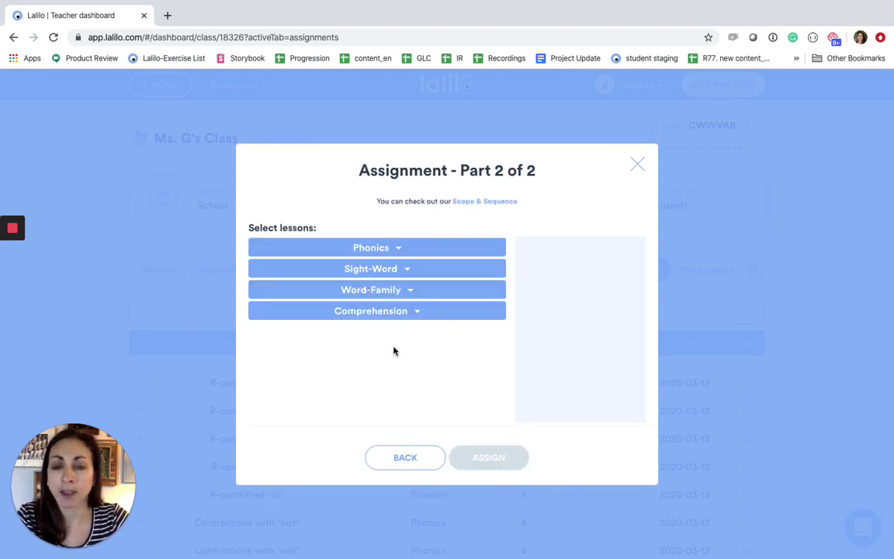
Step: Add the Sight Words-9 words book, favorite, funny and home to the assignment
left_click(340, 272)
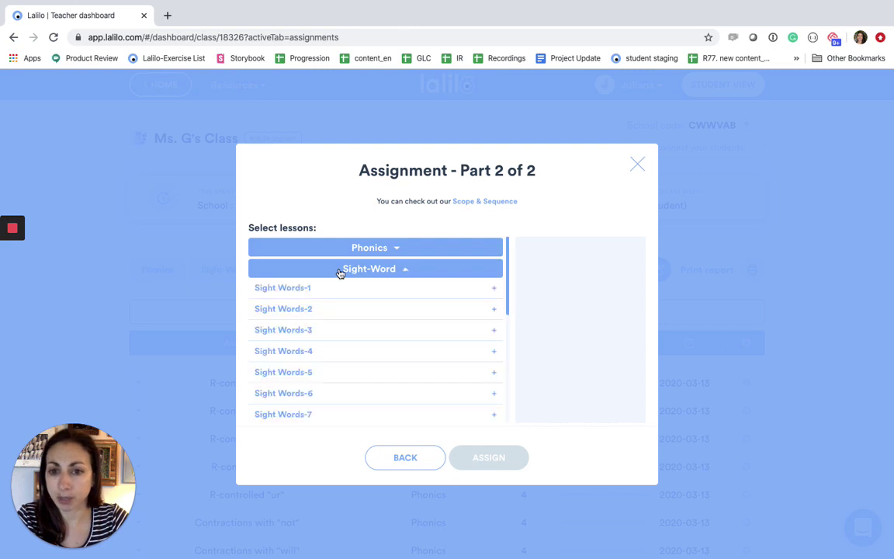
scroll(335, 357, "down", 2)
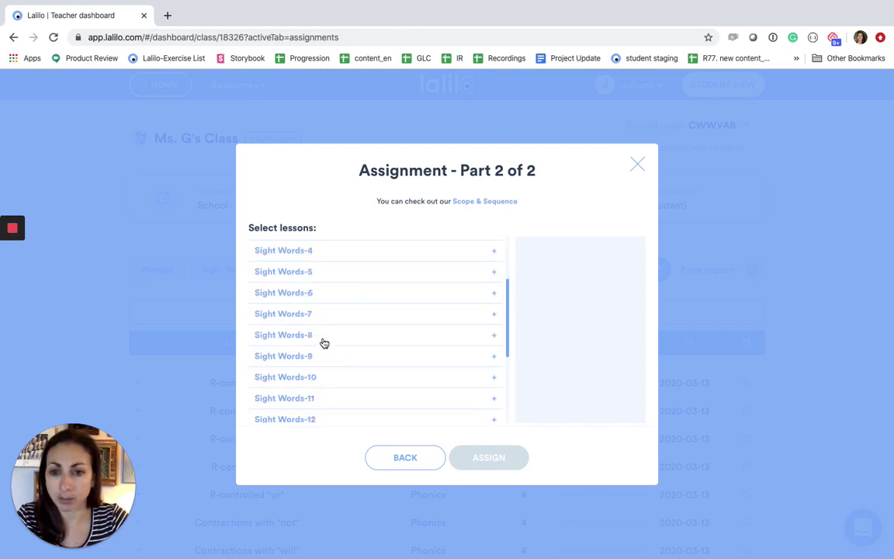
left_click(327, 358)
scroll(370, 360, "down", 1)
scroll(370, 359, "down", 3)
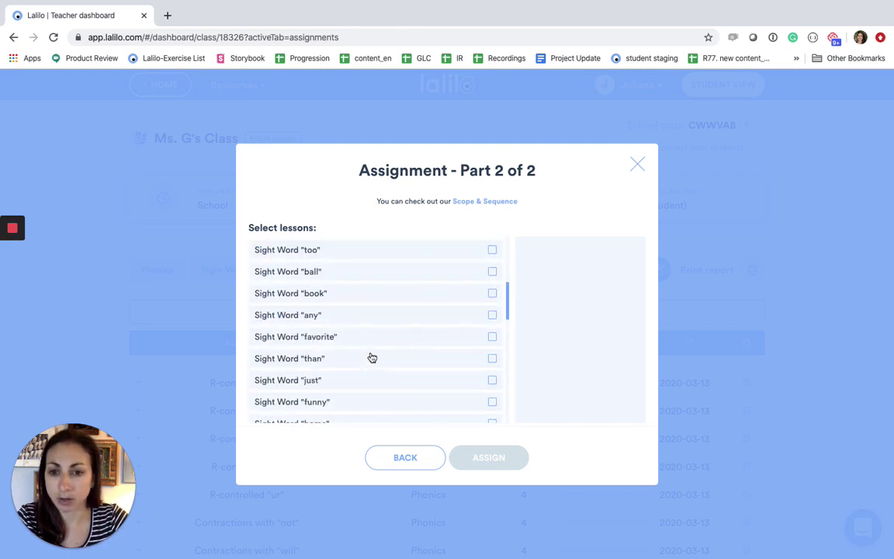
left_click(494, 294)
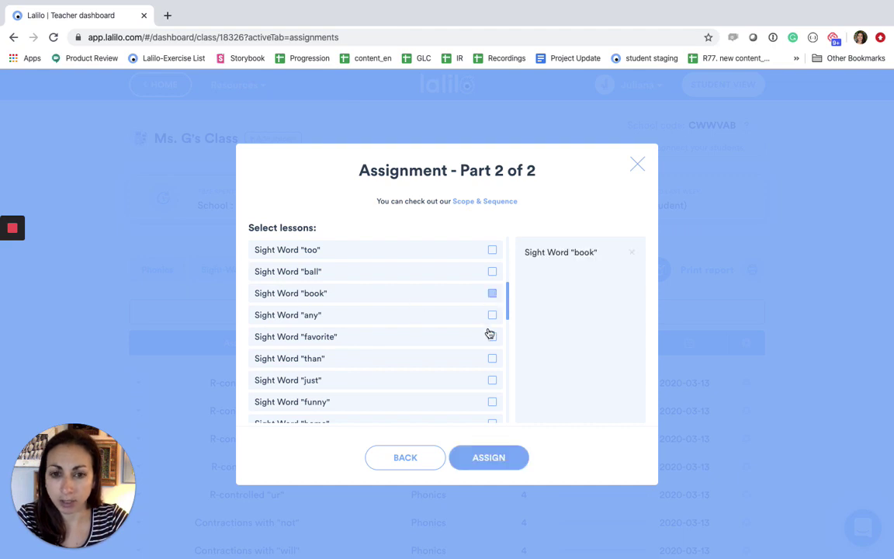
left_click(492, 337)
left_click(492, 402)
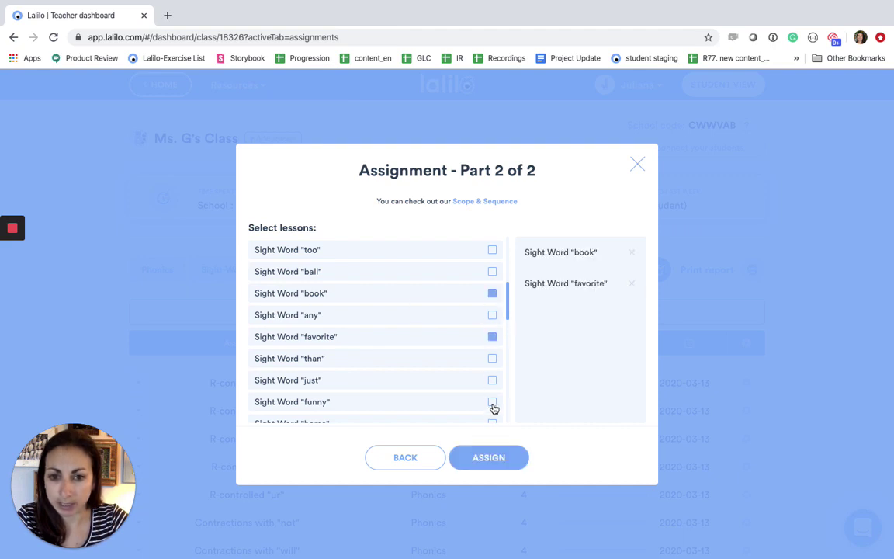
scroll(460, 379, "down", 1)
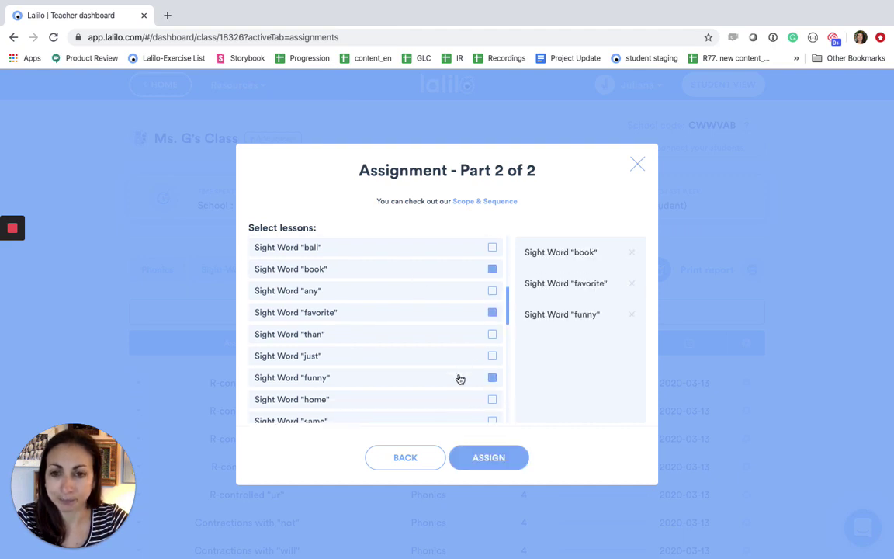
left_click(492, 398)
scroll(405, 374, "down", 10)
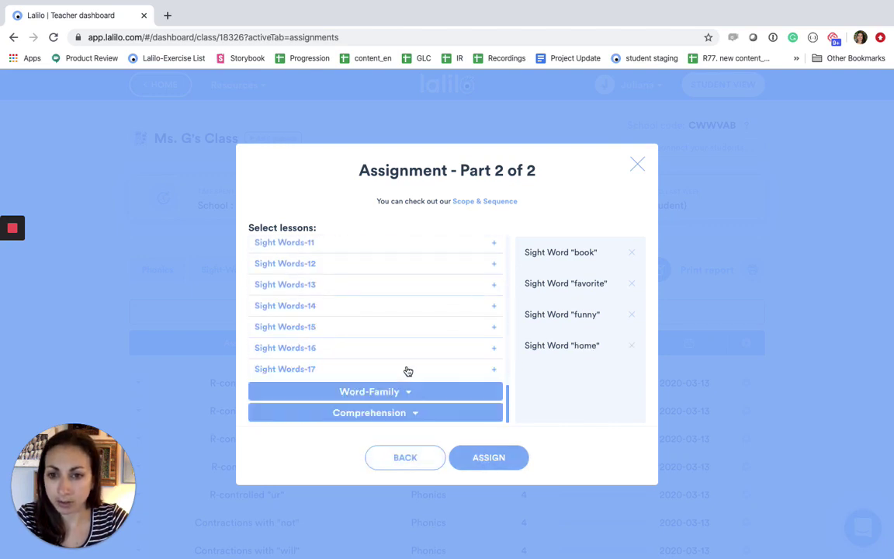
Step: Add Level H texts 'A Cub's First Year' and 'Our Solar System', then assign the lessons
left_click(401, 415)
scroll(391, 345, "down", 3)
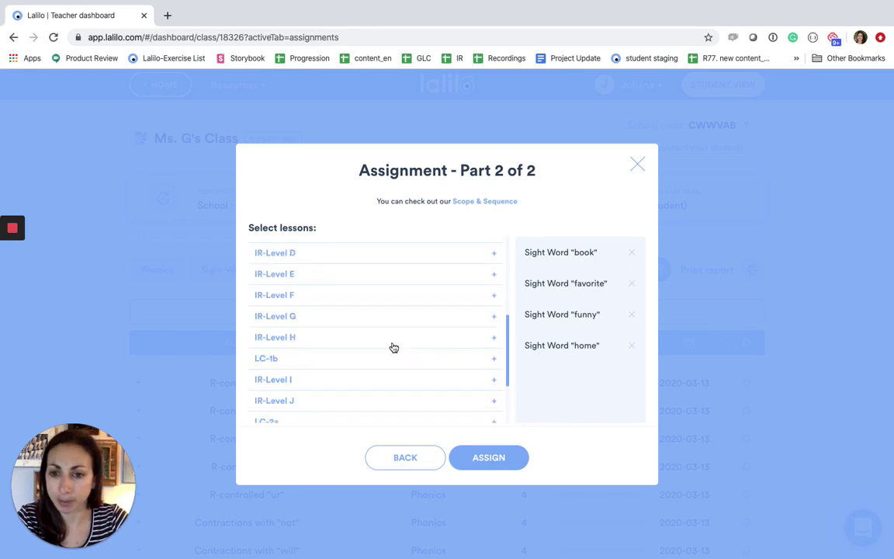
left_click(318, 338)
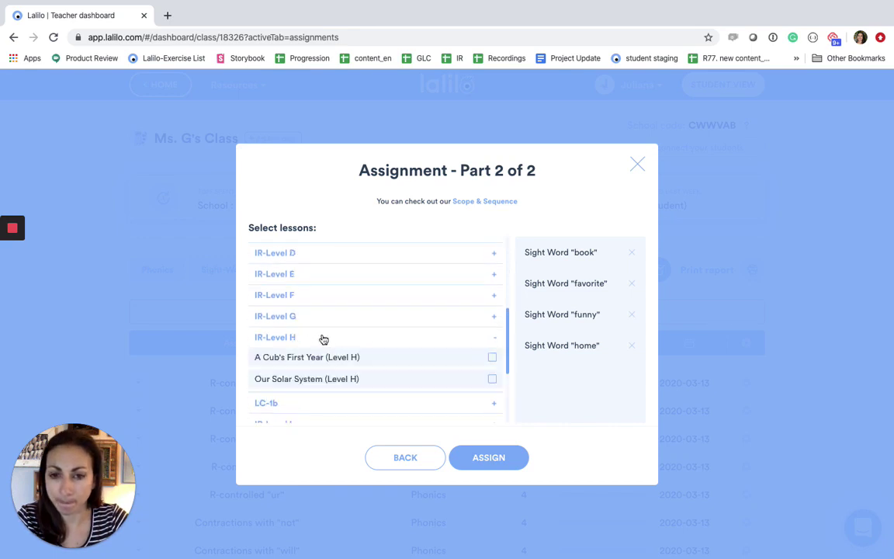
left_click(492, 357)
left_click(491, 379)
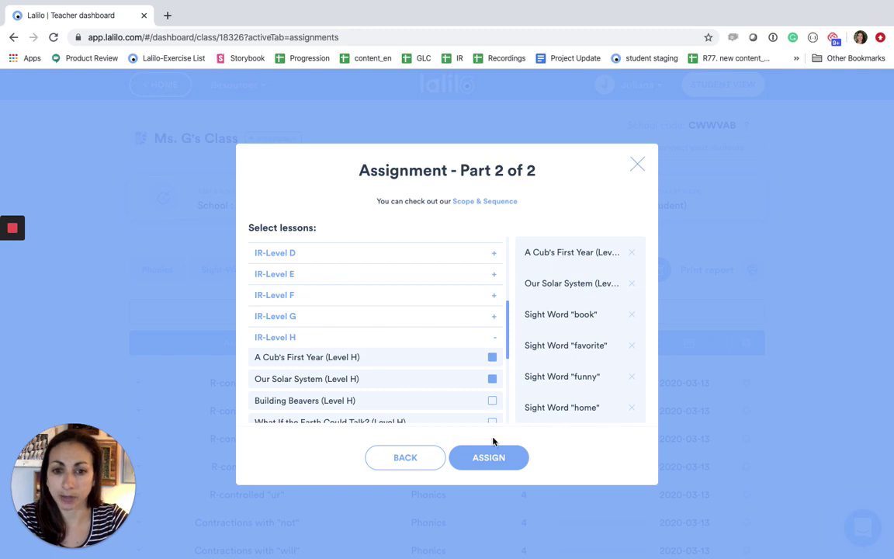
left_click(499, 461)
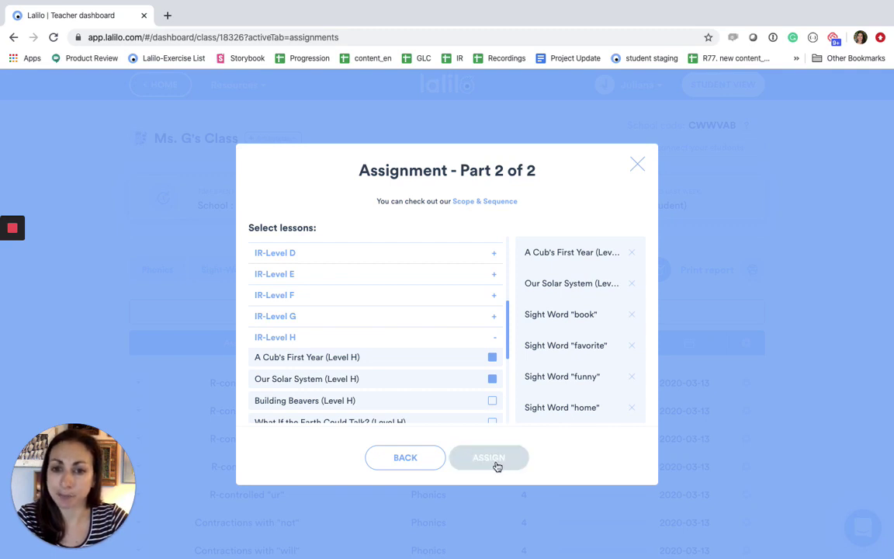
Step: Check student results for 'A Cub's First Year', then view the Phonics grid and open the support chat
scroll(359, 404, "down", 1)
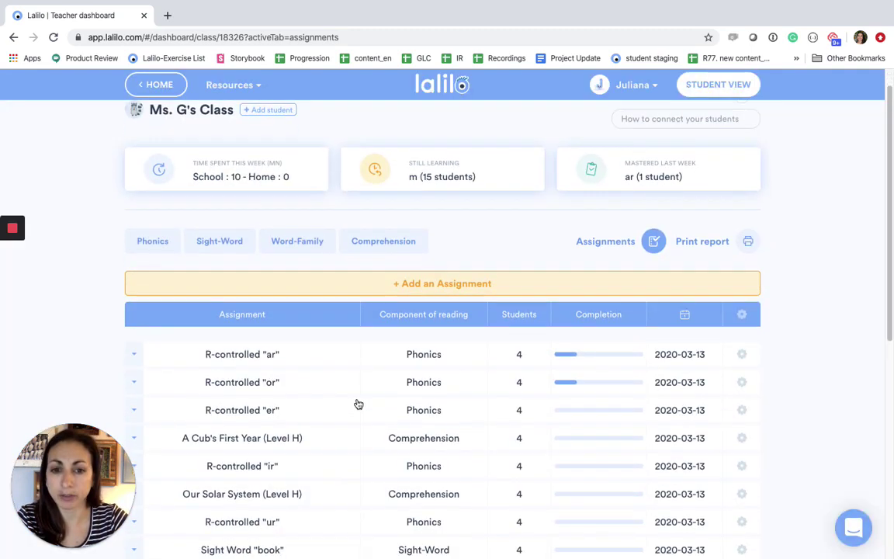
scroll(358, 404, "down", 3)
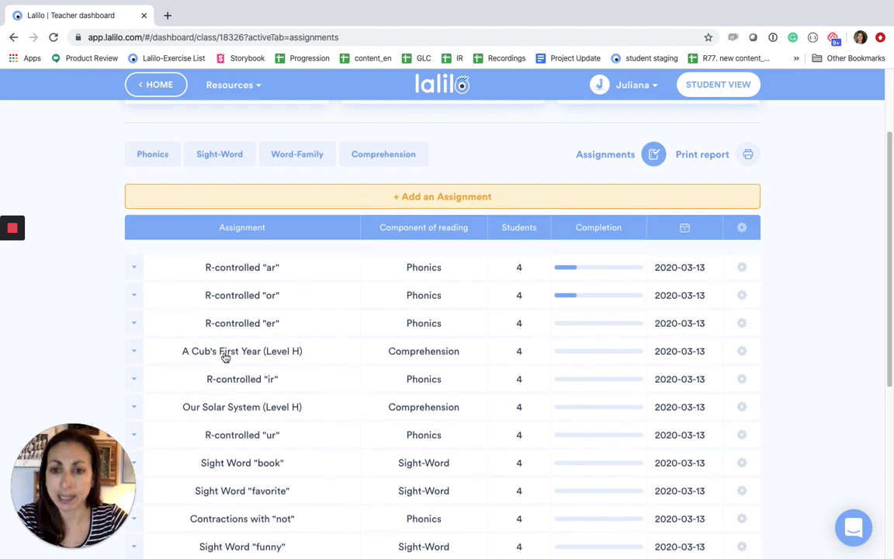
left_click(228, 353)
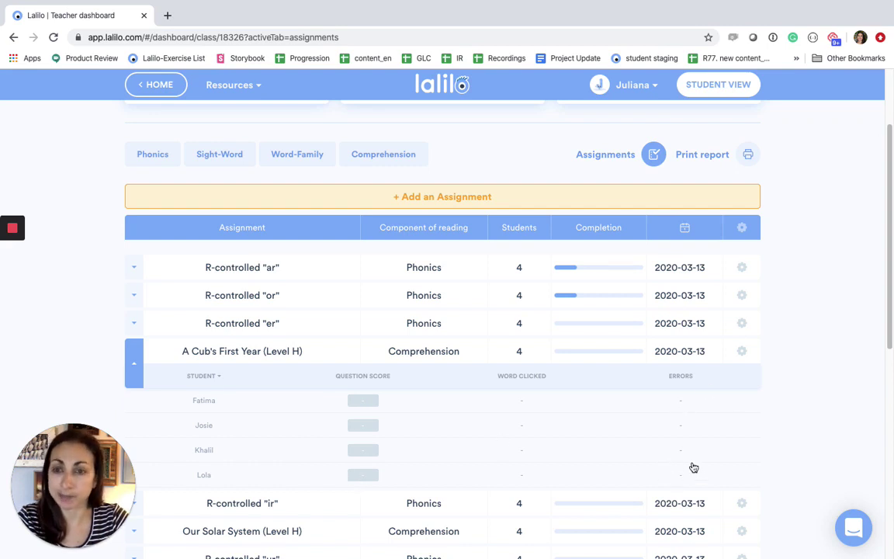
left_click(160, 154)
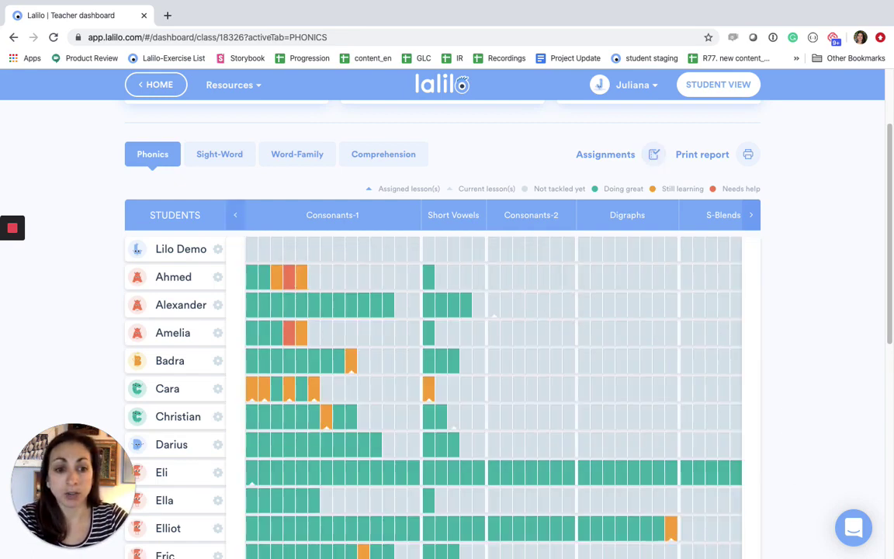
left_click(854, 529)
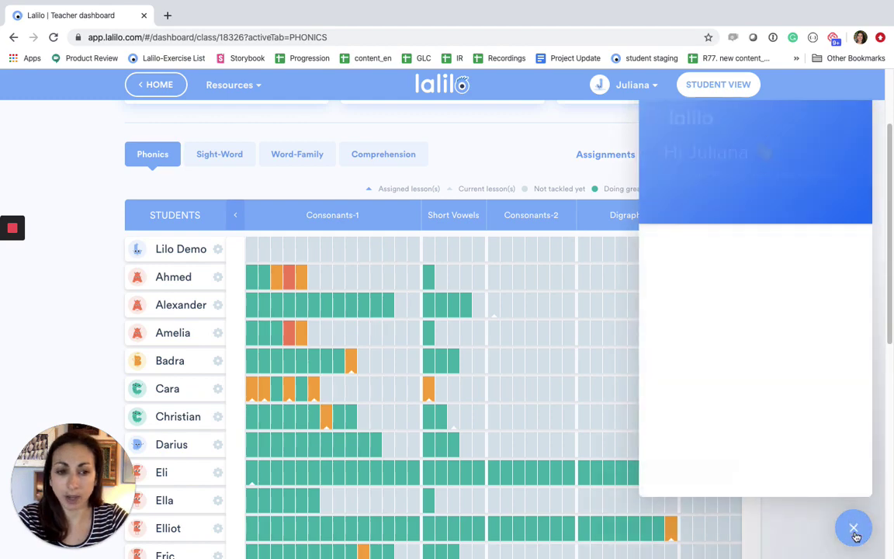